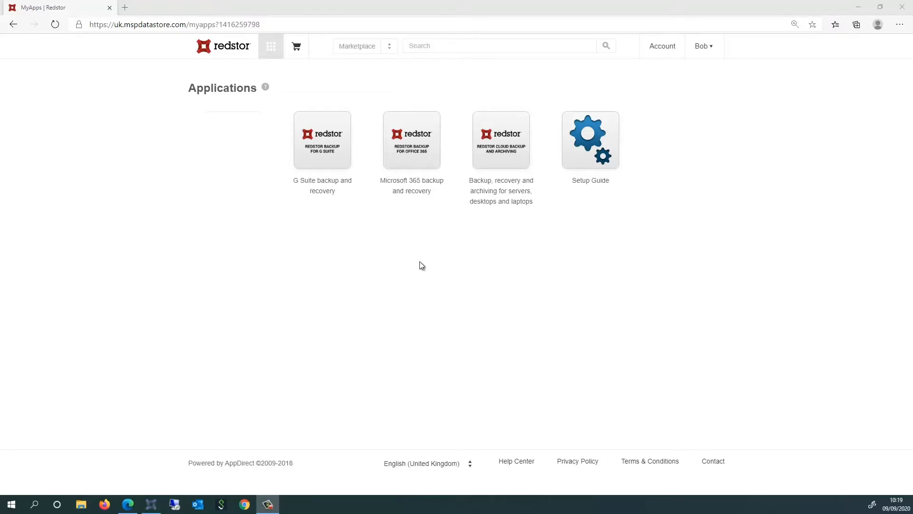
- Open Microsoft 365 backup and recovery and start adding a new cloud backup with Exchange as the product
left_click(412, 139)
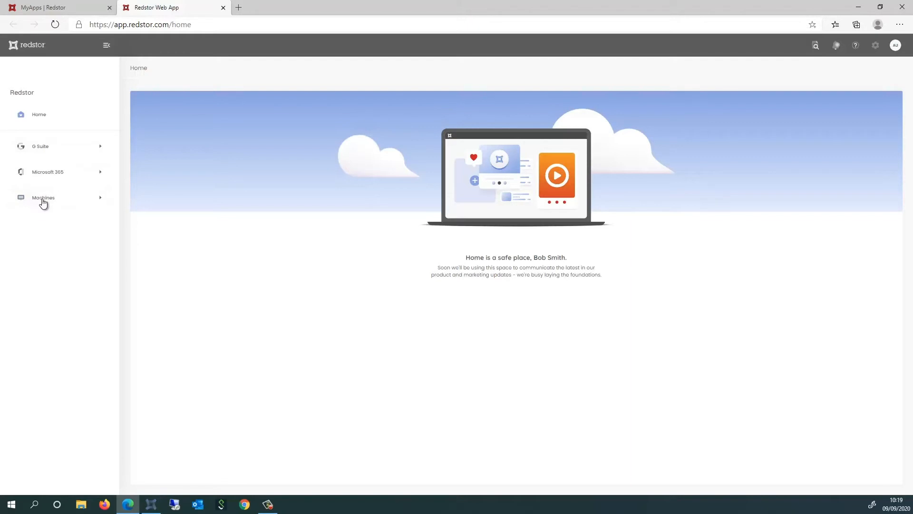
left_click(46, 173)
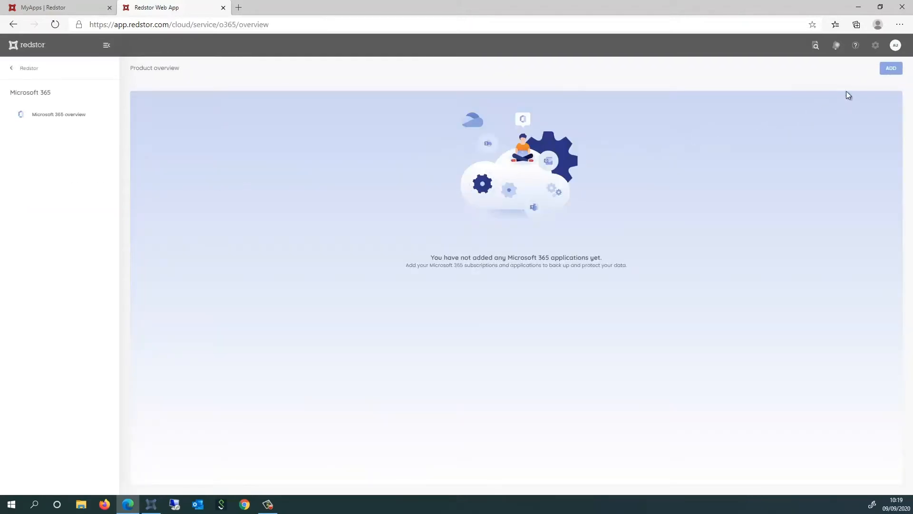
left_click(891, 69)
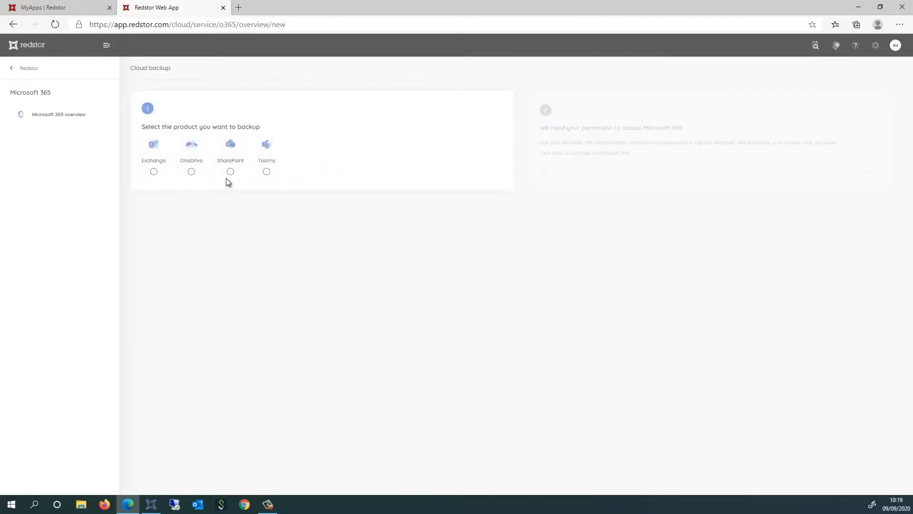
left_click(153, 172)
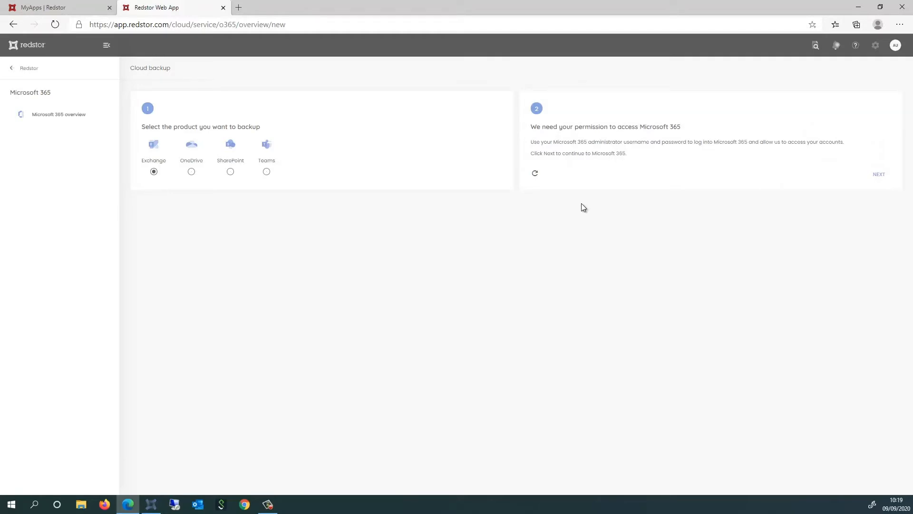
- Authorise the Exchange backup with the signed-in Microsoft administrator account and accept the permissions requested by Redstor Cloud To Cloud (uk)
left_click(880, 175)
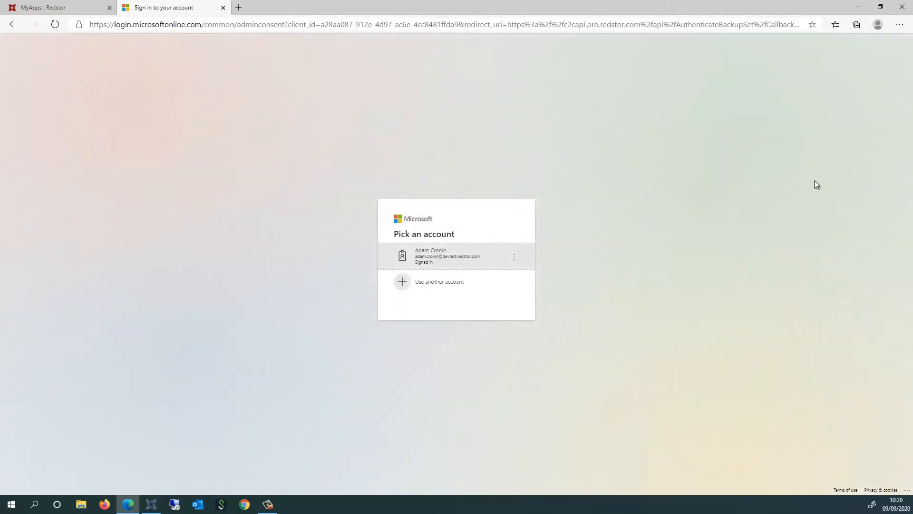
left_click(466, 251)
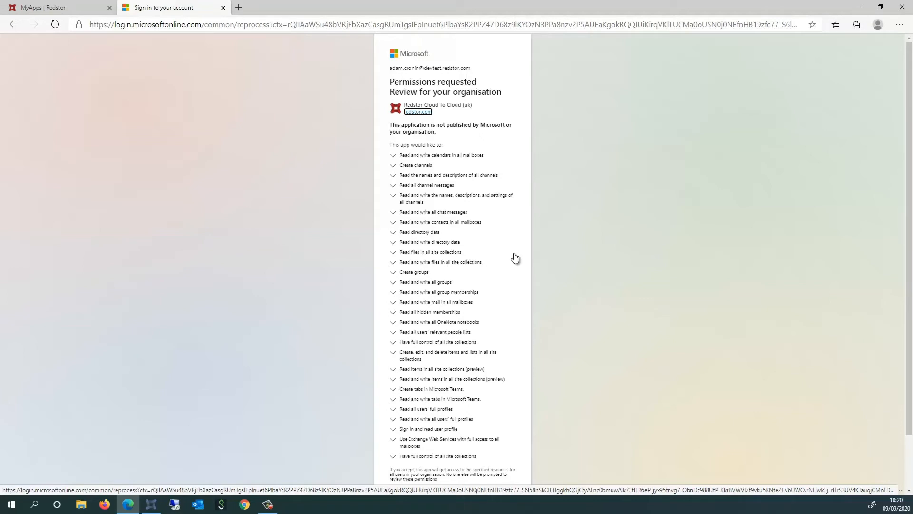
scroll(514, 259, "down", 2)
left_click(503, 461)
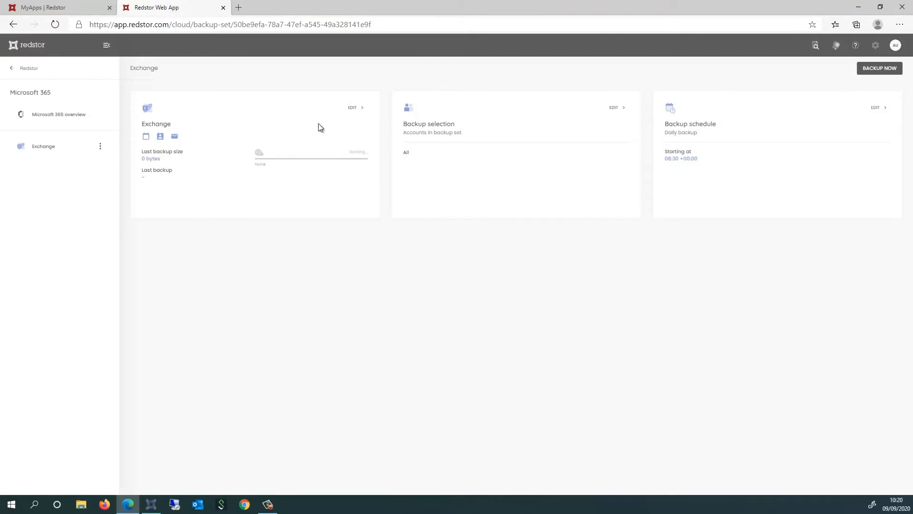
- Try out the Exchange account selection by deselecting all accounts and reselecting the No Department group, then discard the changes
left_click(353, 107)
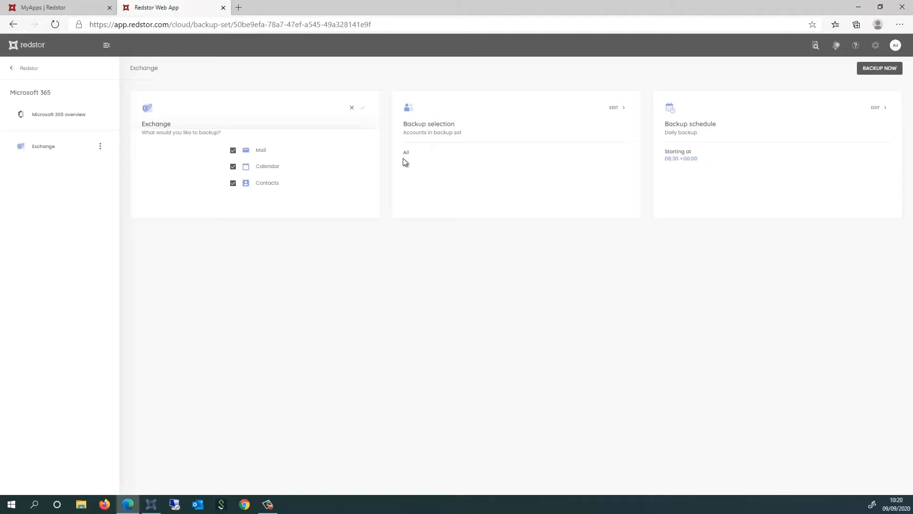
left_click(614, 108)
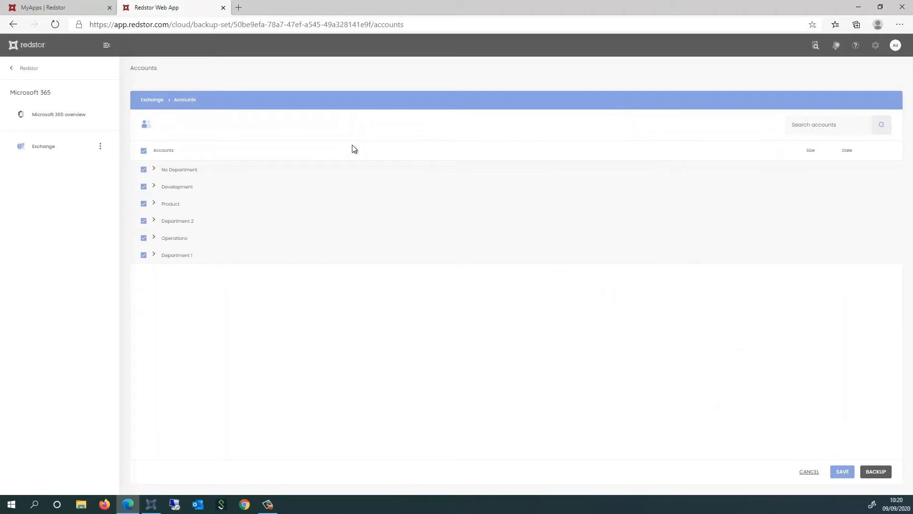
left_click(154, 169)
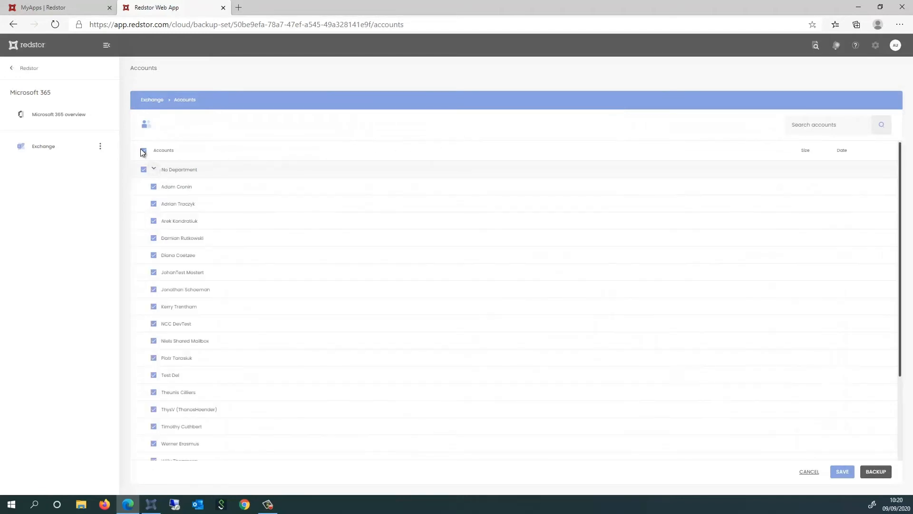
left_click(143, 152)
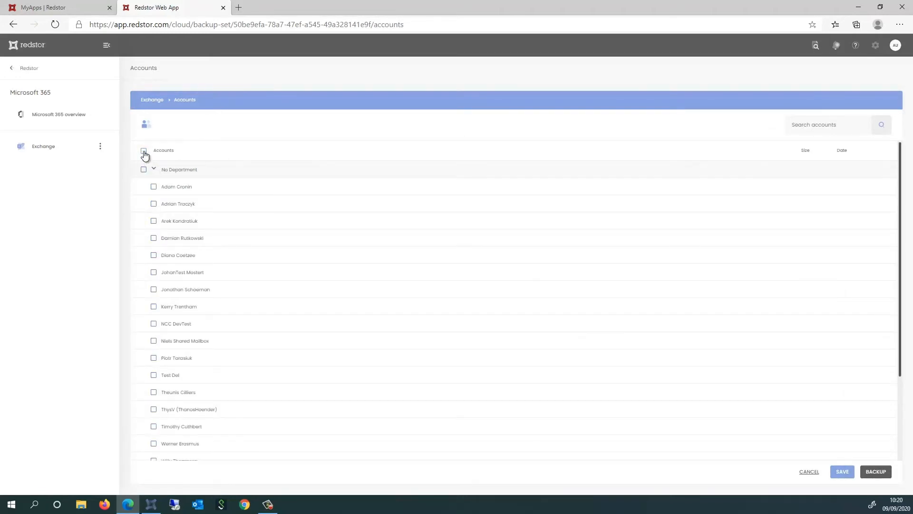
left_click(153, 188)
left_click(143, 170)
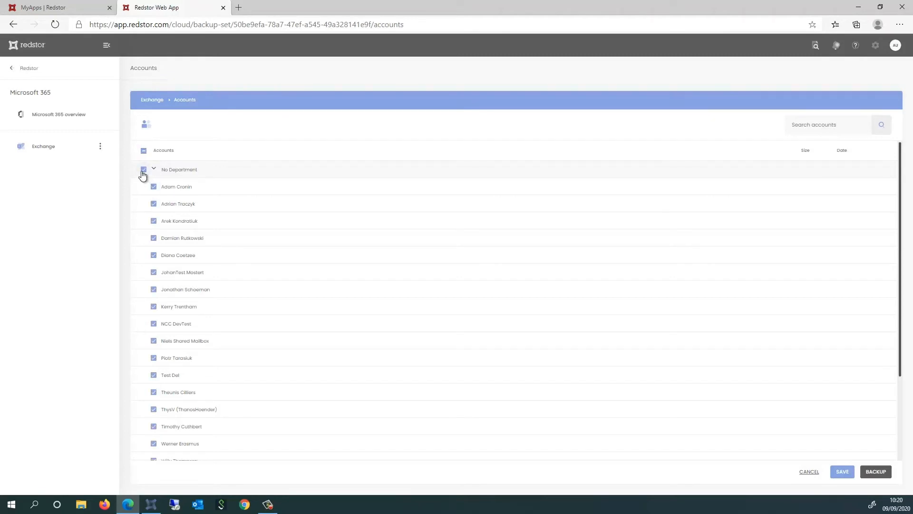
left_click(809, 472)
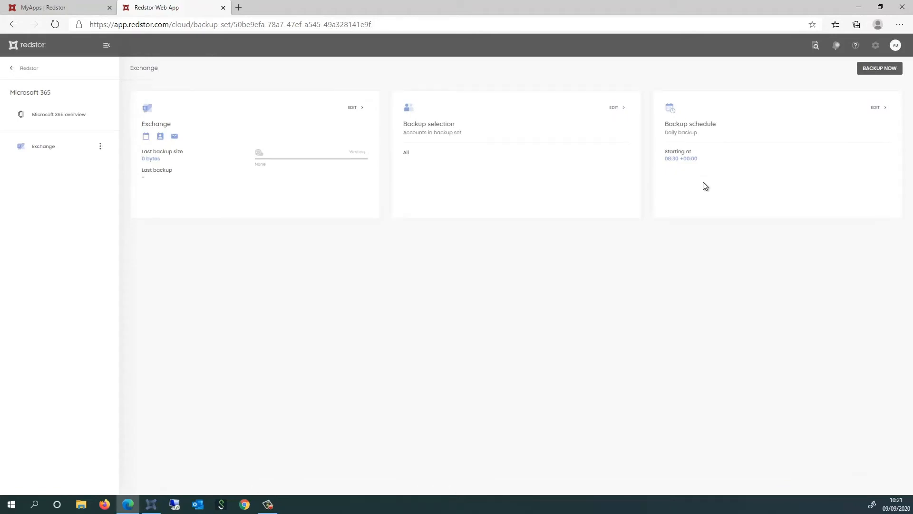
- Examine the daily and advanced schedule options of the Exchange backup without changing them
left_click(878, 107)
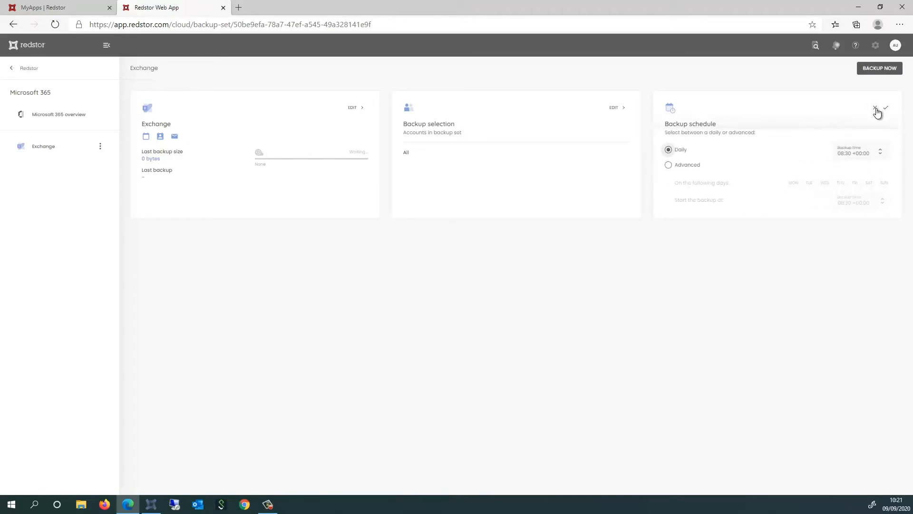
left_click(876, 108)
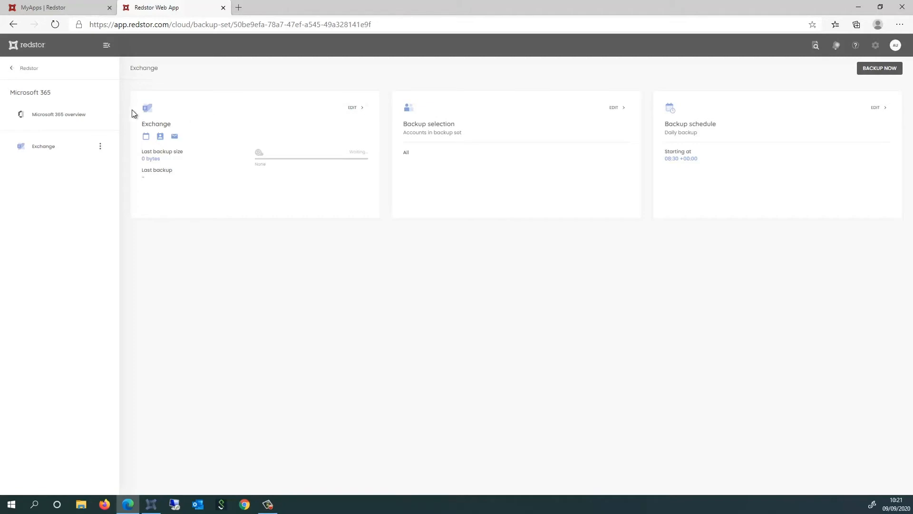
- Add a OneDrive backup to Microsoft 365 and accept the requested permissions with the signed-in administrator account
left_click(62, 118)
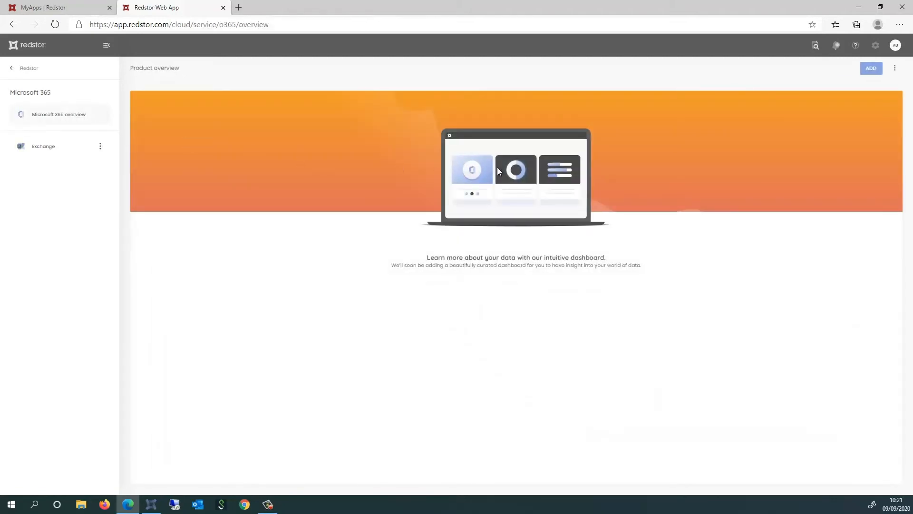
left_click(871, 69)
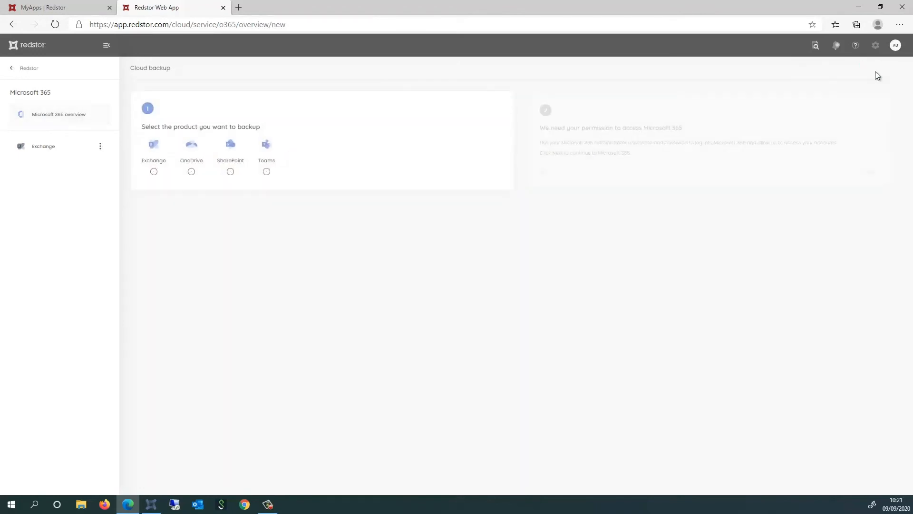
left_click(191, 172)
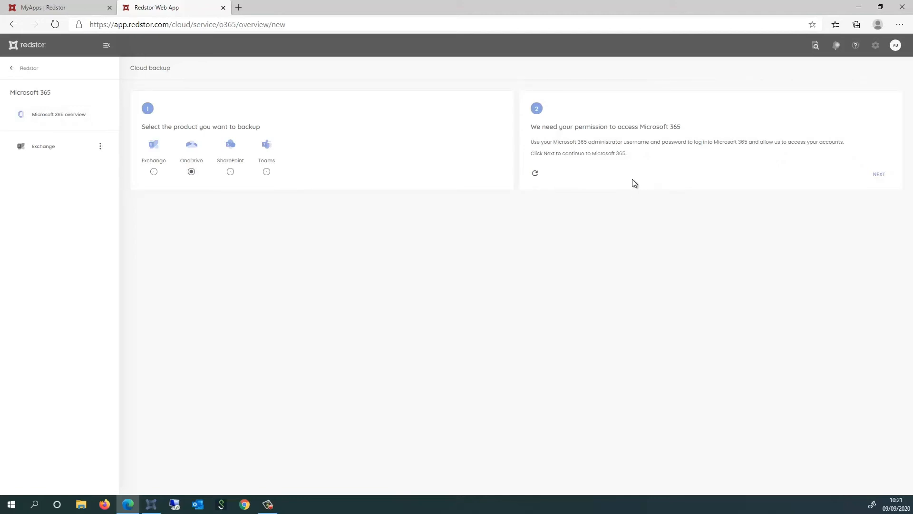
left_click(878, 175)
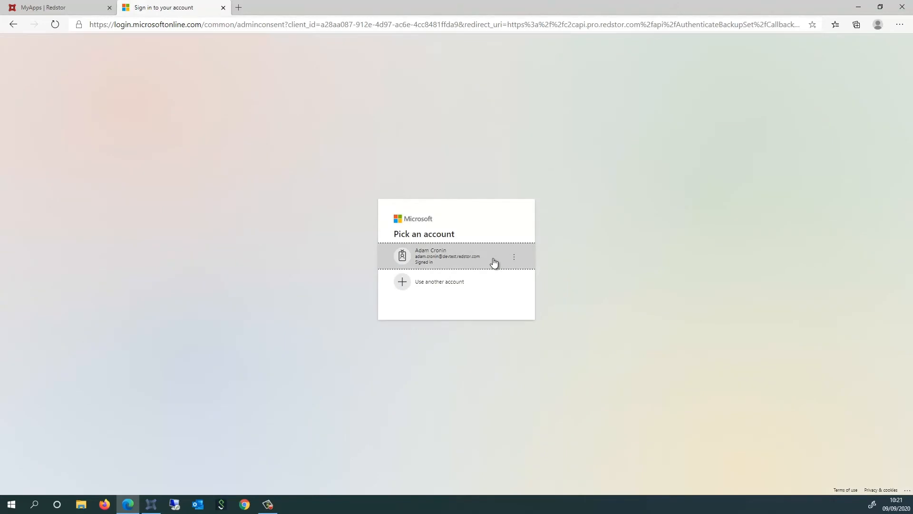
left_click(494, 262)
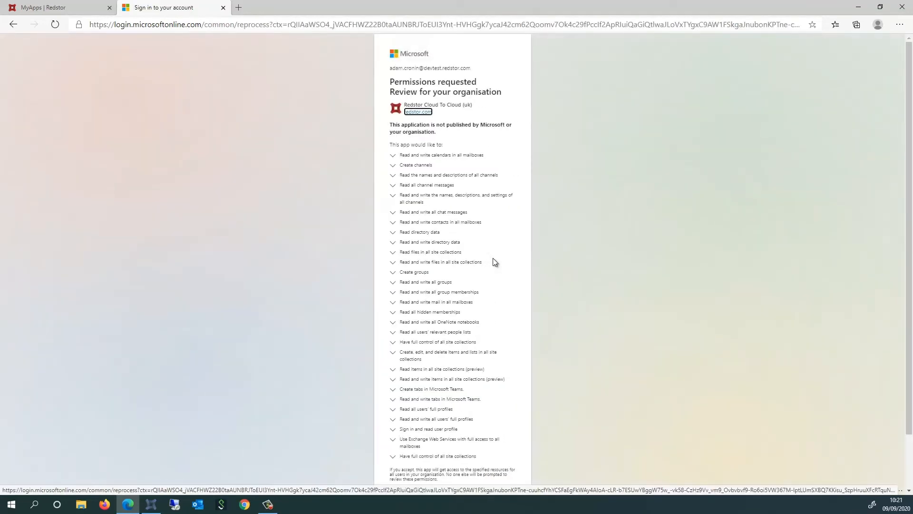
scroll(494, 266, "down", 2)
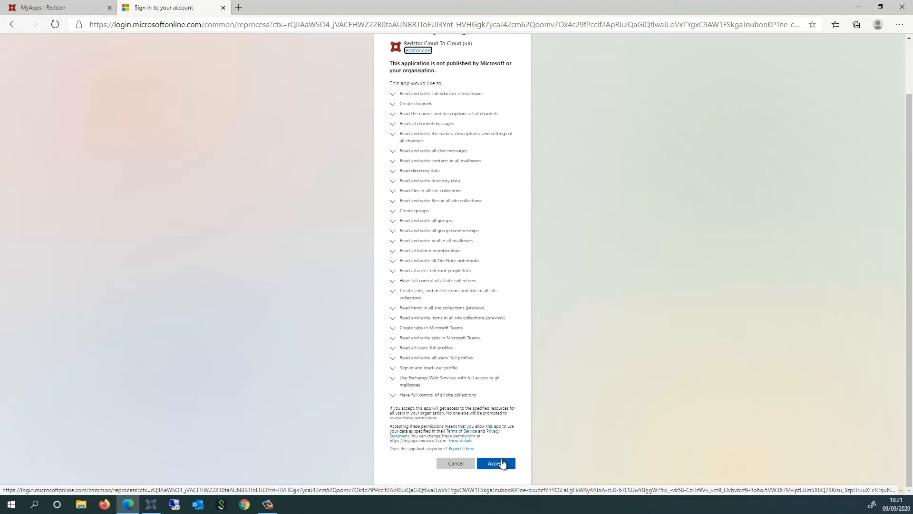
left_click(502, 462)
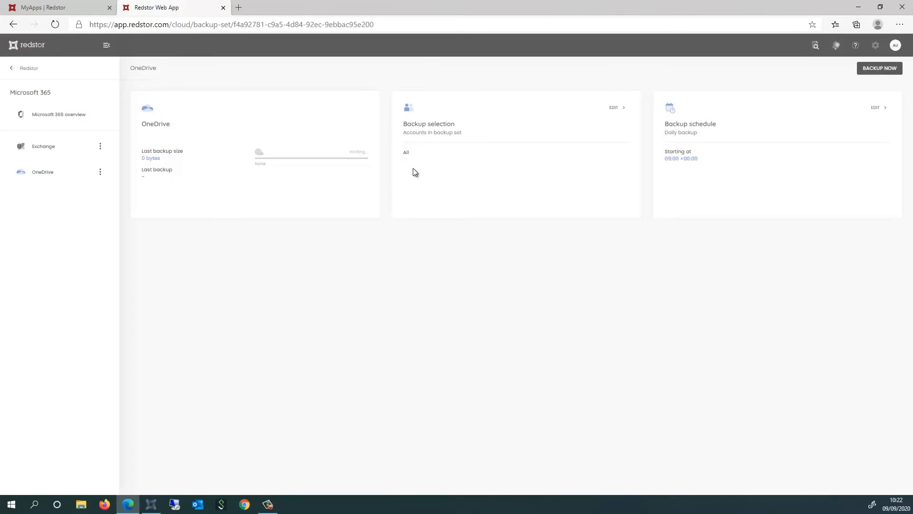
- Examine the OneDrive backup selection, including the accounts in the No Department group, without saving changes
left_click(621, 109)
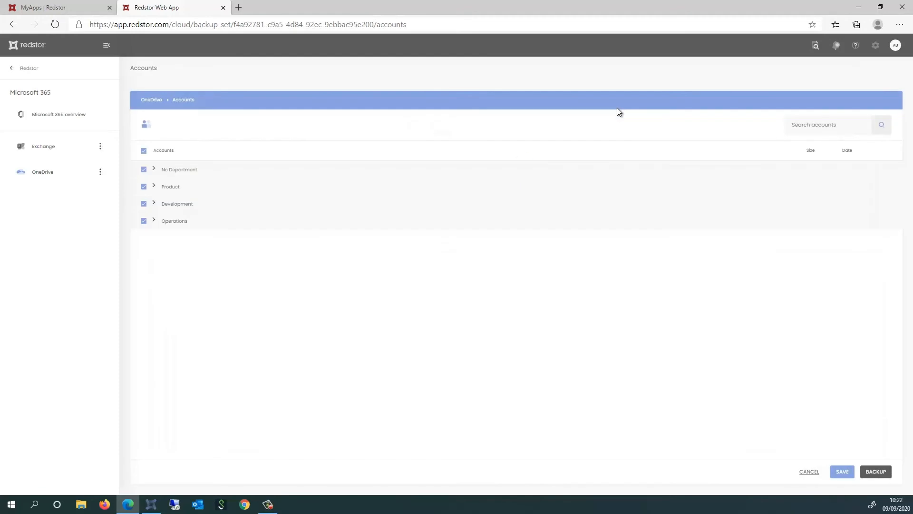
left_click(154, 169)
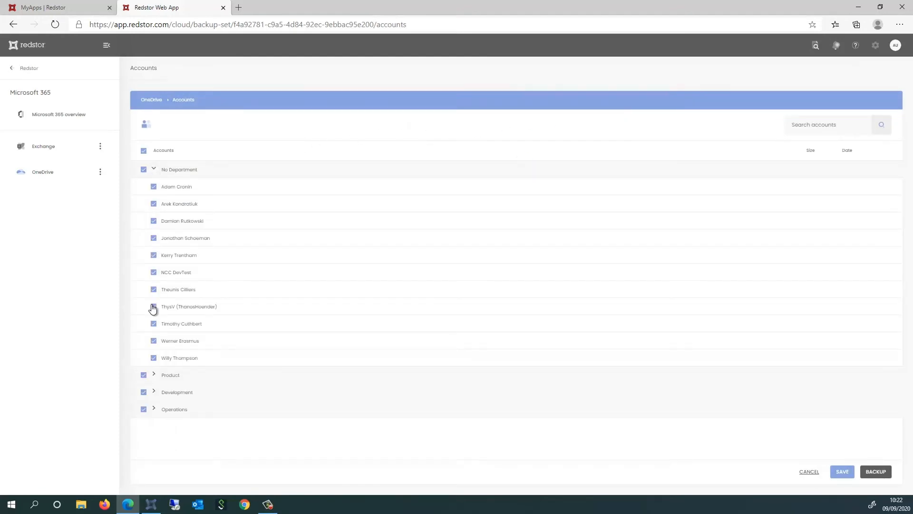
left_click(810, 472)
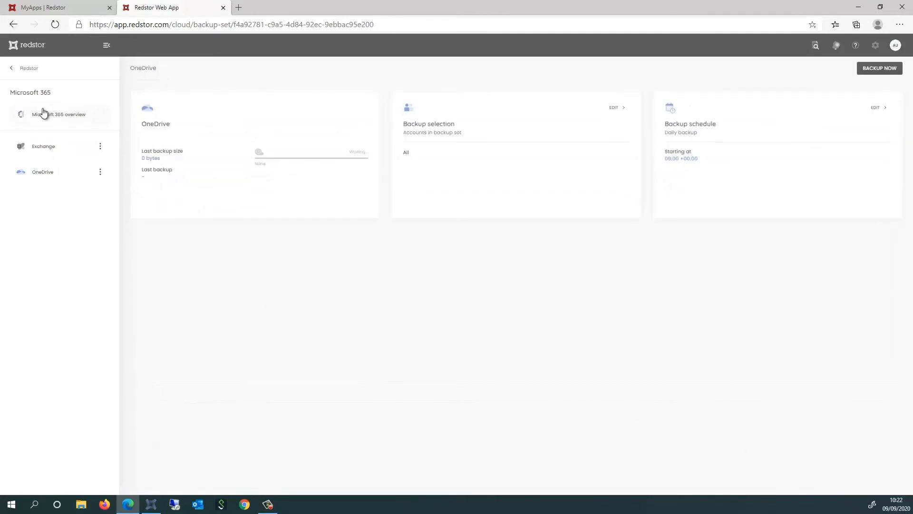
- Add a SharePoint backup to Microsoft 365 and accept the requested permissions with the signed-in administrator account
left_click(43, 114)
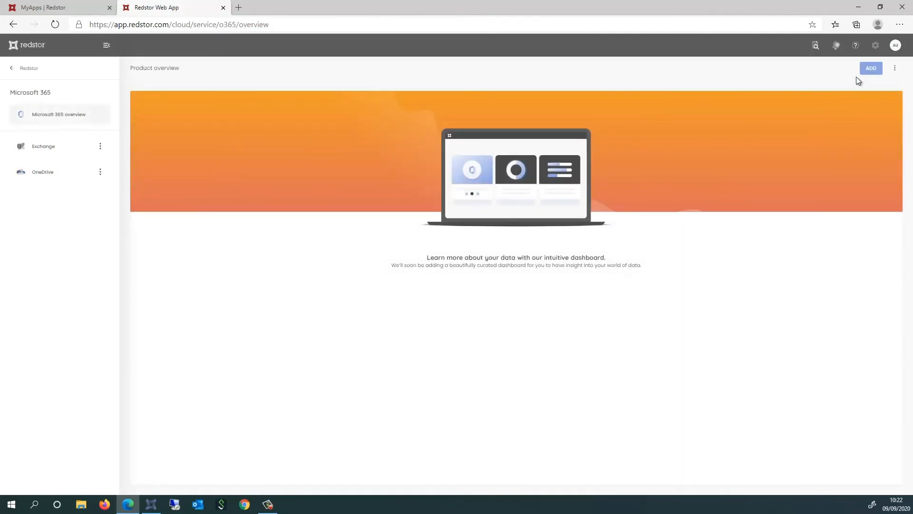
left_click(871, 68)
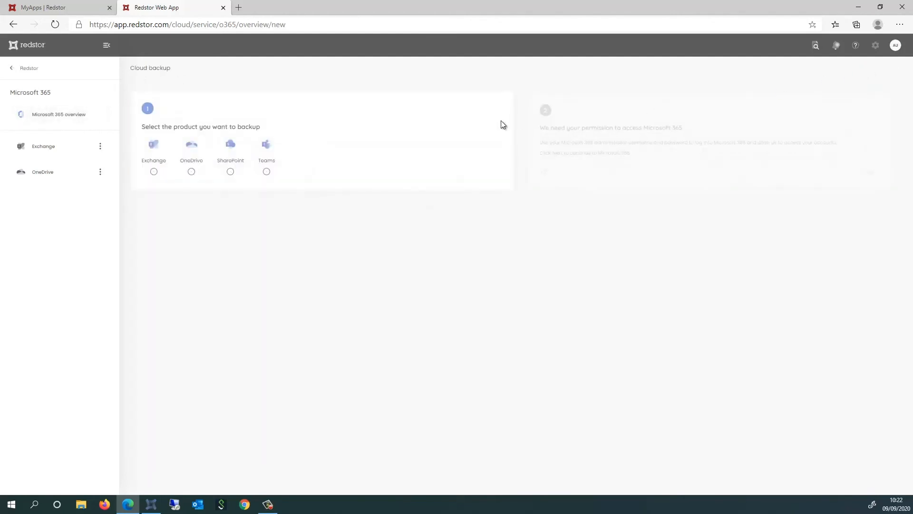
left_click(230, 171)
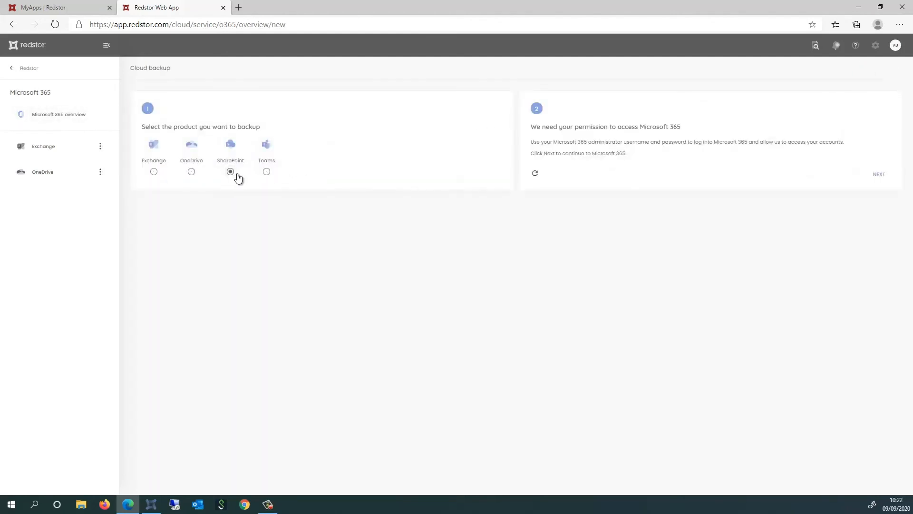
left_click(873, 176)
left_click(486, 260)
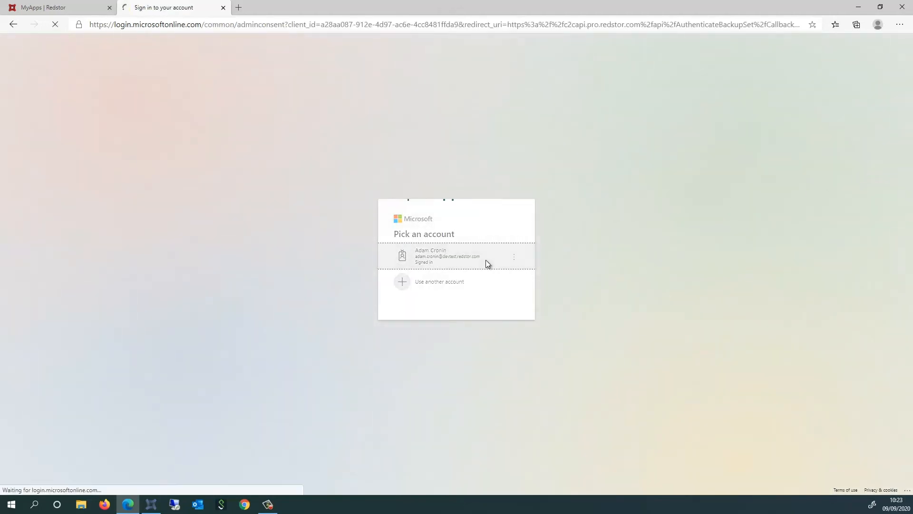
scroll(486, 260, "down", 2)
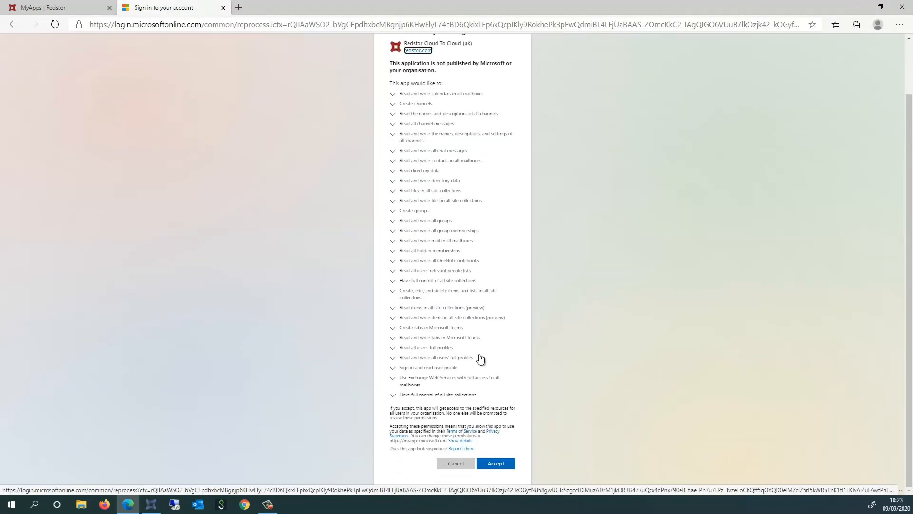
left_click(497, 464)
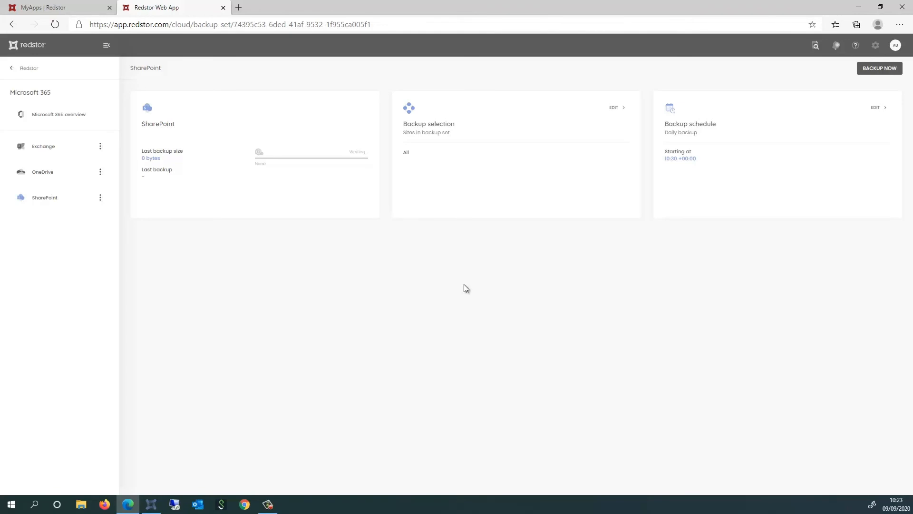
- Add a Teams backup to Microsoft 365 and accept the requested permissions with the signed-in administrator account
left_click(46, 118)
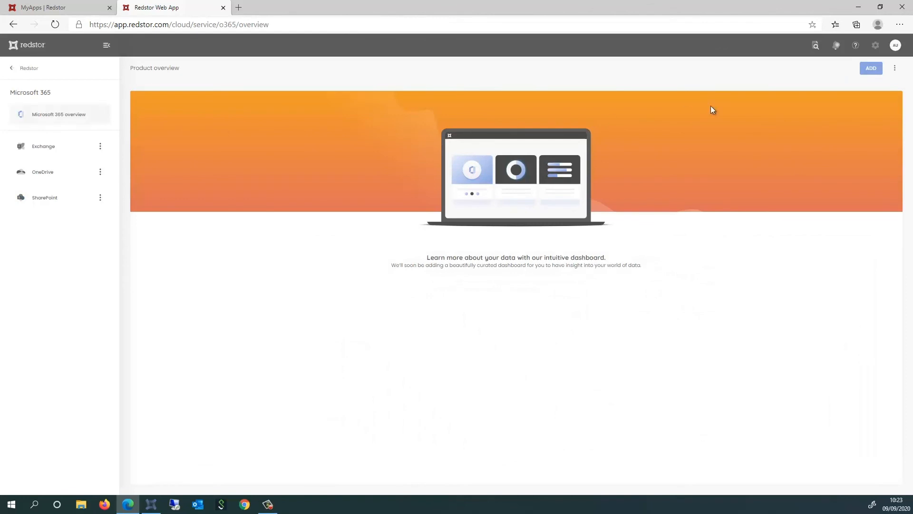
left_click(868, 70)
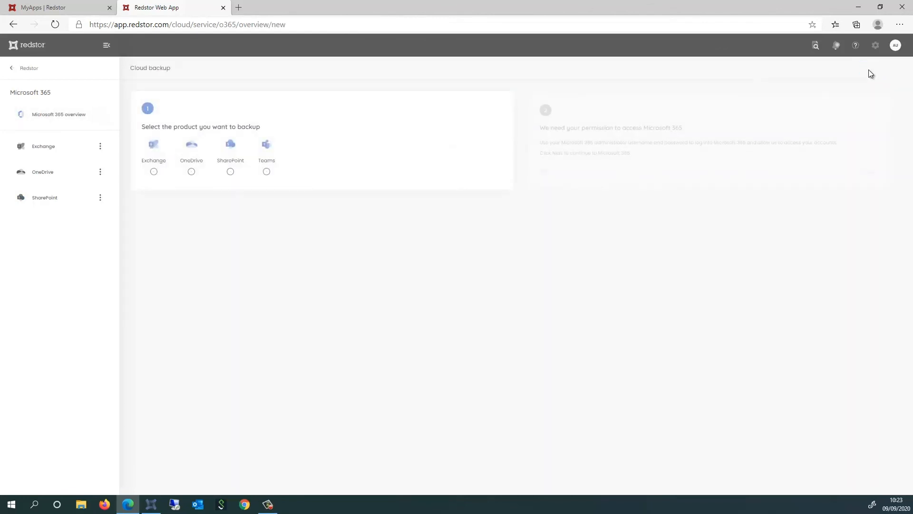
left_click(266, 172)
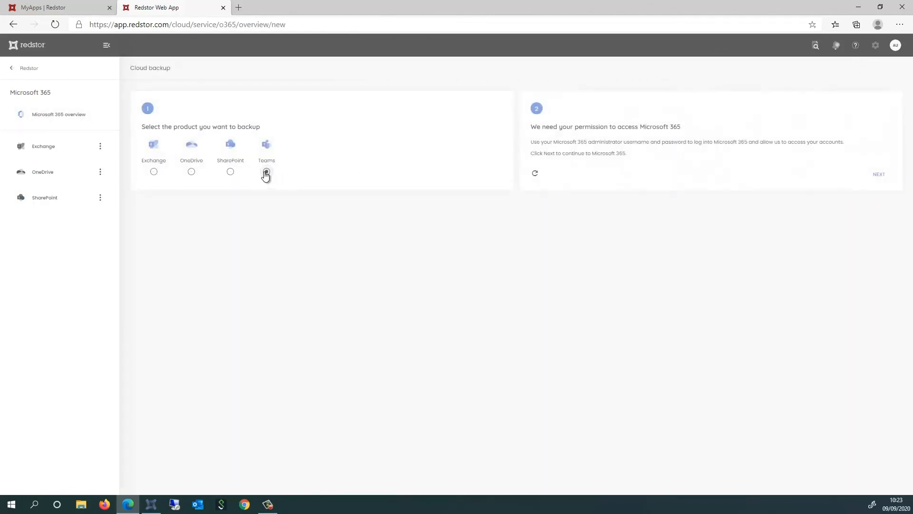
left_click(879, 176)
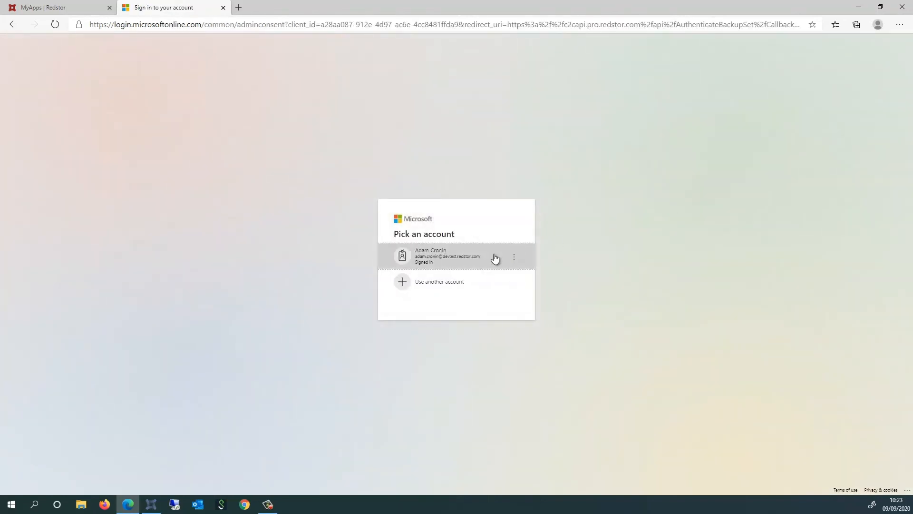
left_click(495, 258)
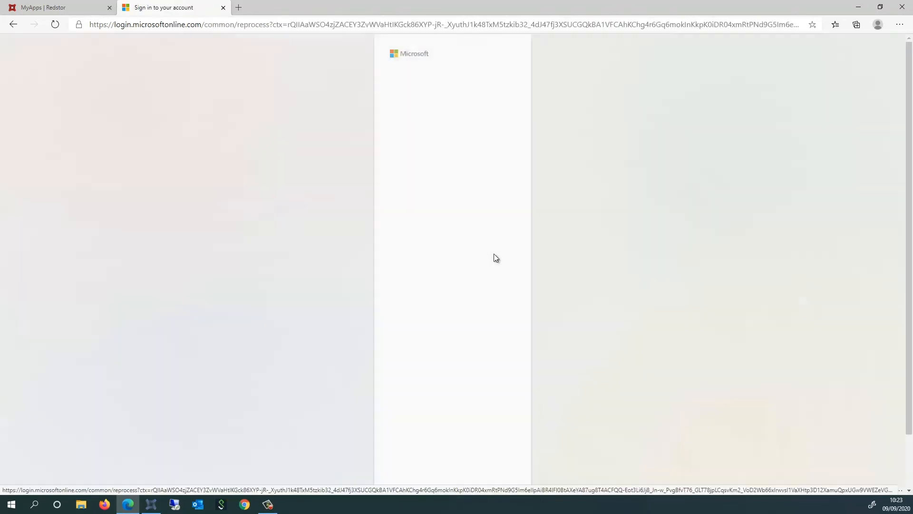
scroll(494, 260, "down", 2)
left_click(495, 463)
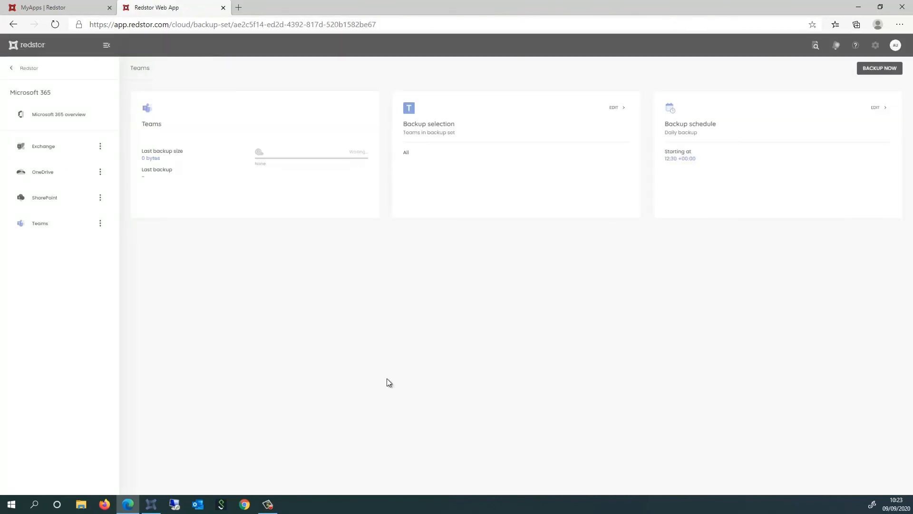